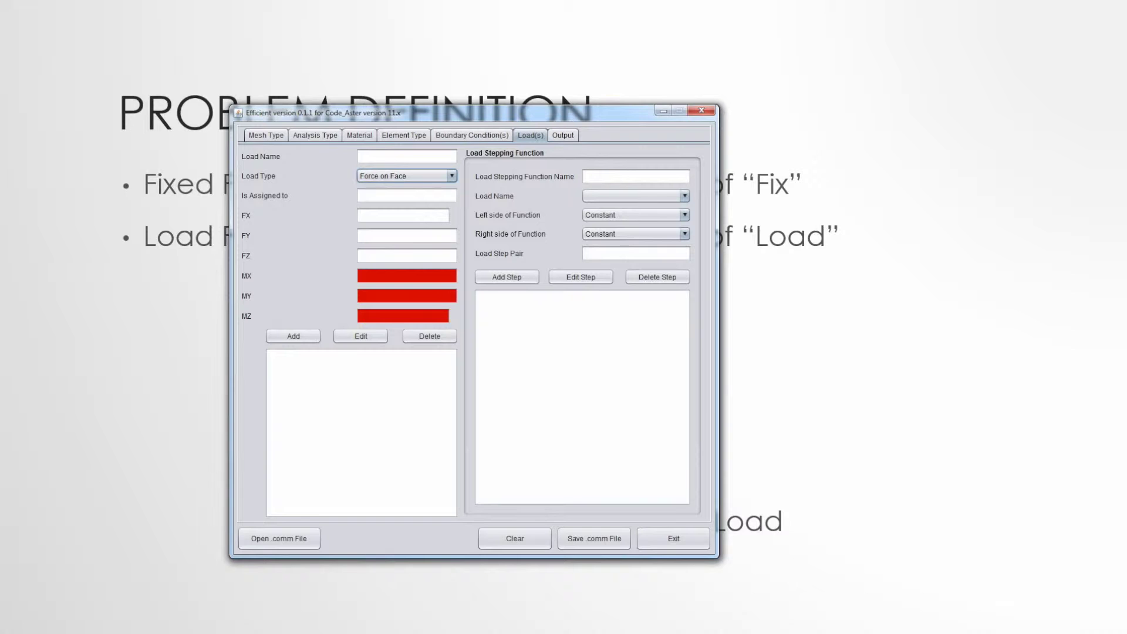
# Review the mesh and analysis type settings, and add a Carbon Steel material named CS assigned to All
pyautogui.click(267, 135)
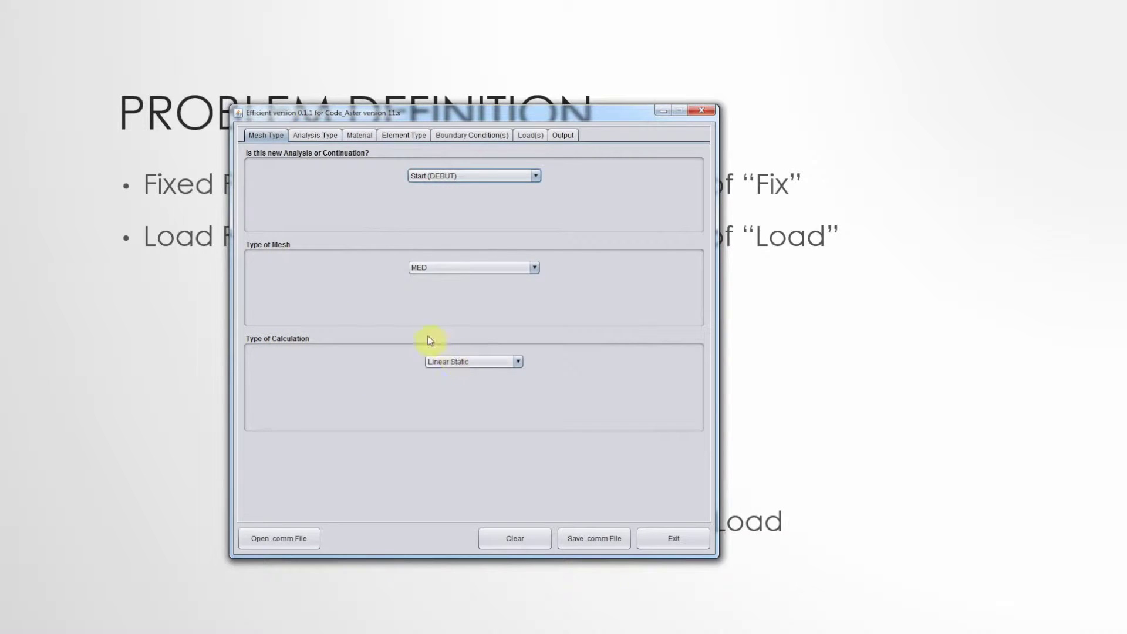
pyautogui.click(307, 135)
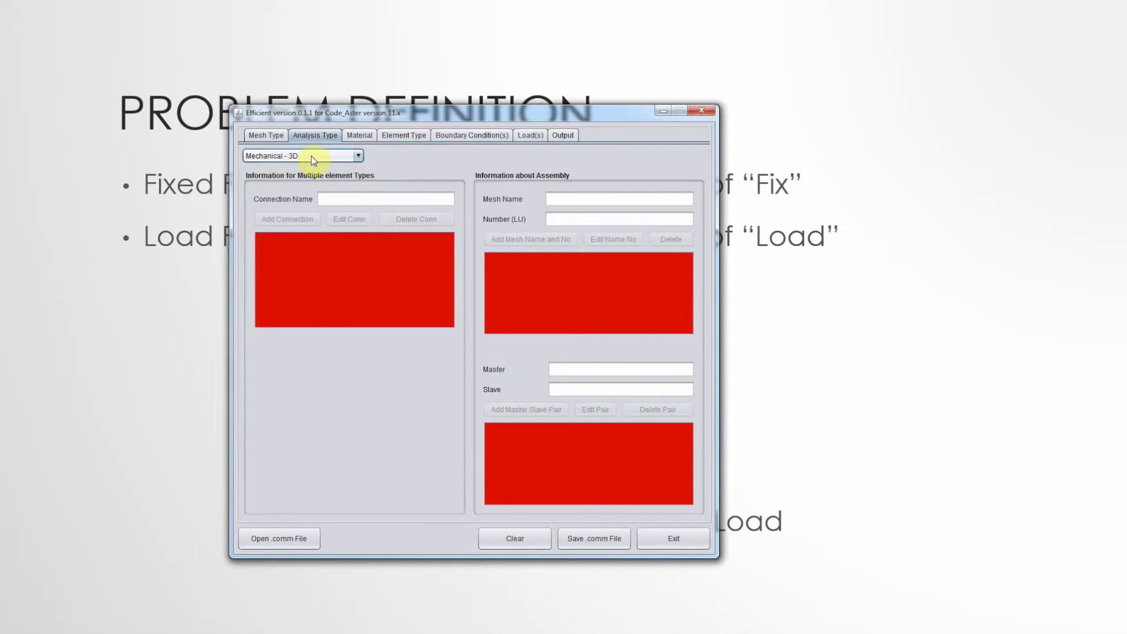
pyautogui.click(360, 135)
pyautogui.click(339, 178)
pyautogui.write('CS')
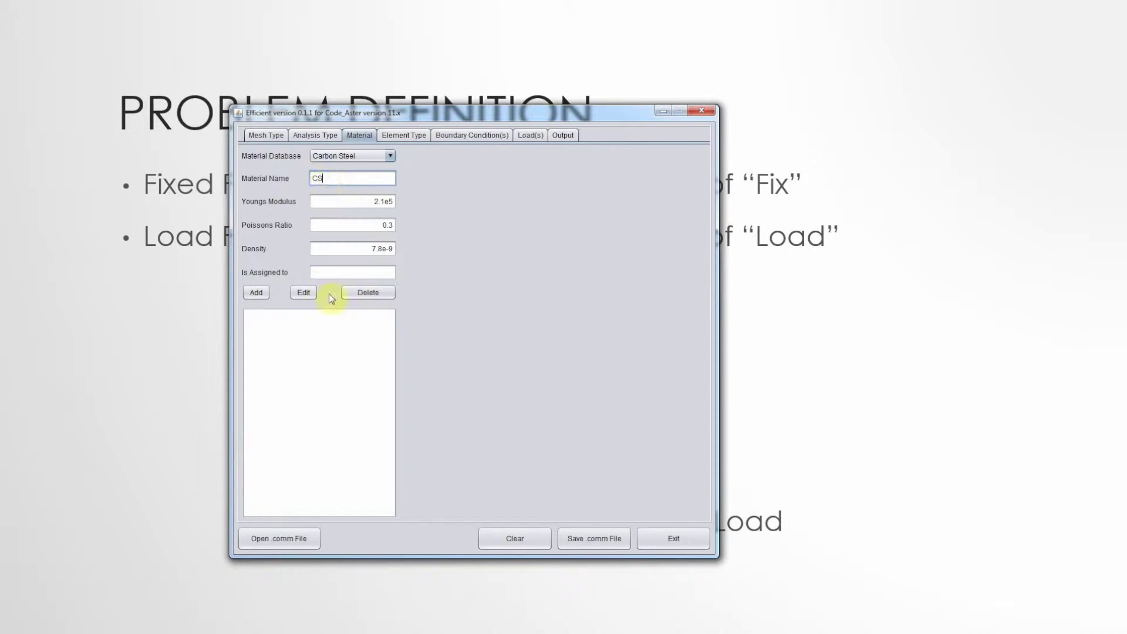
pyautogui.click(332, 271)
pyautogui.write('All')
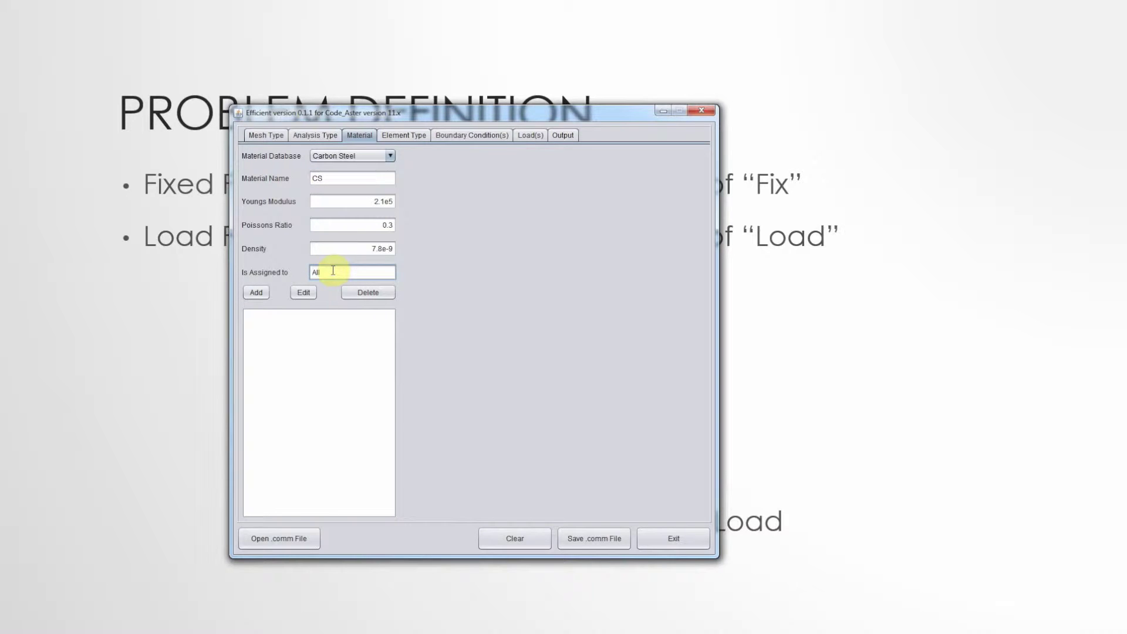
pyautogui.click(259, 292)
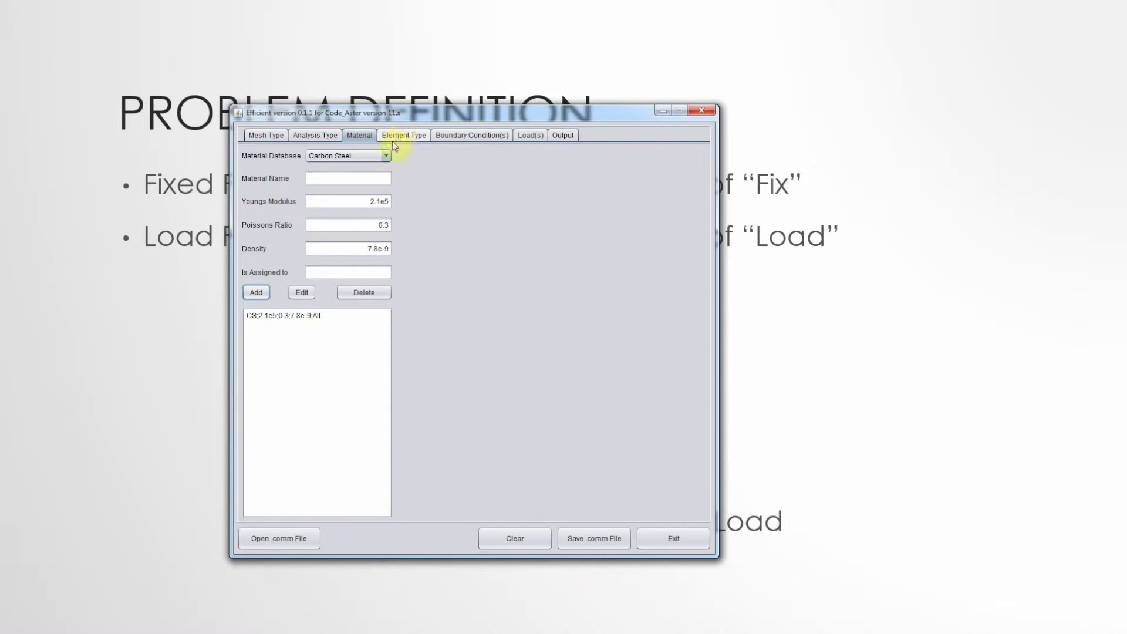
# Add a D.O.F (DDL) on Mesh Group boundary condition named Fixed, assigned to Fix, with DX, DY and DZ set to 0
pyautogui.click(475, 135)
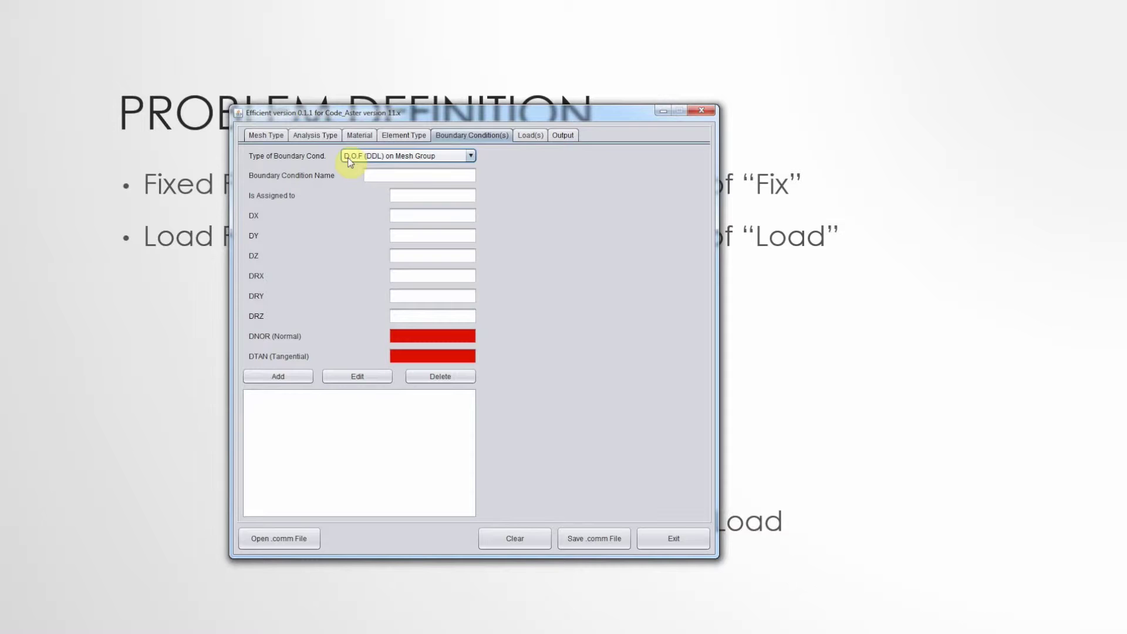
pyautogui.click(380, 177)
pyautogui.write('Fixed')
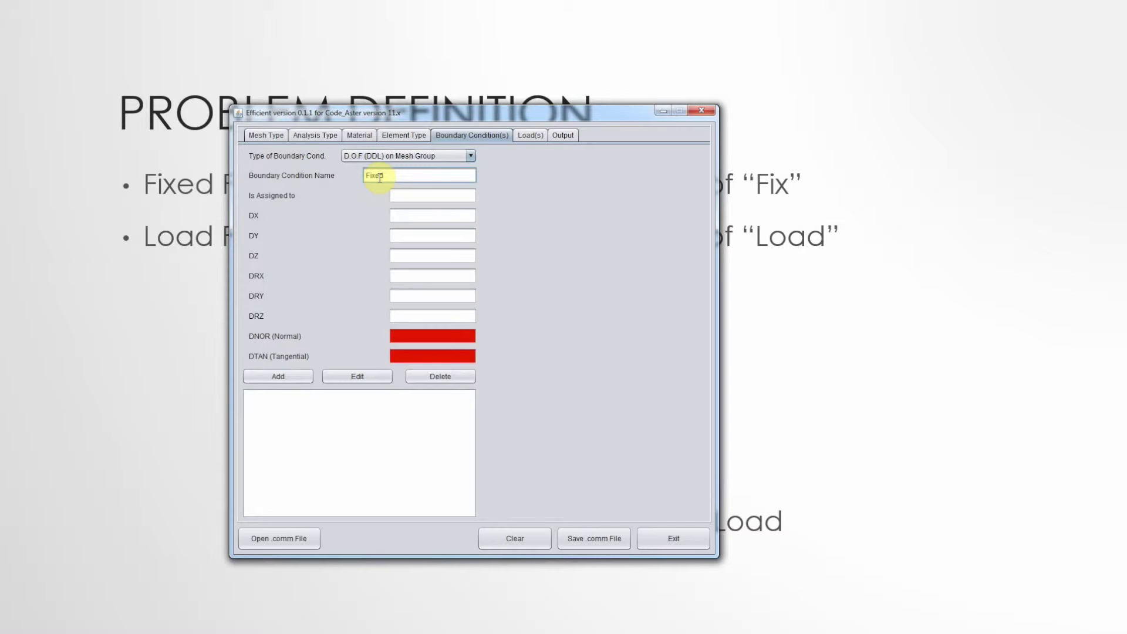
pyautogui.click(407, 195)
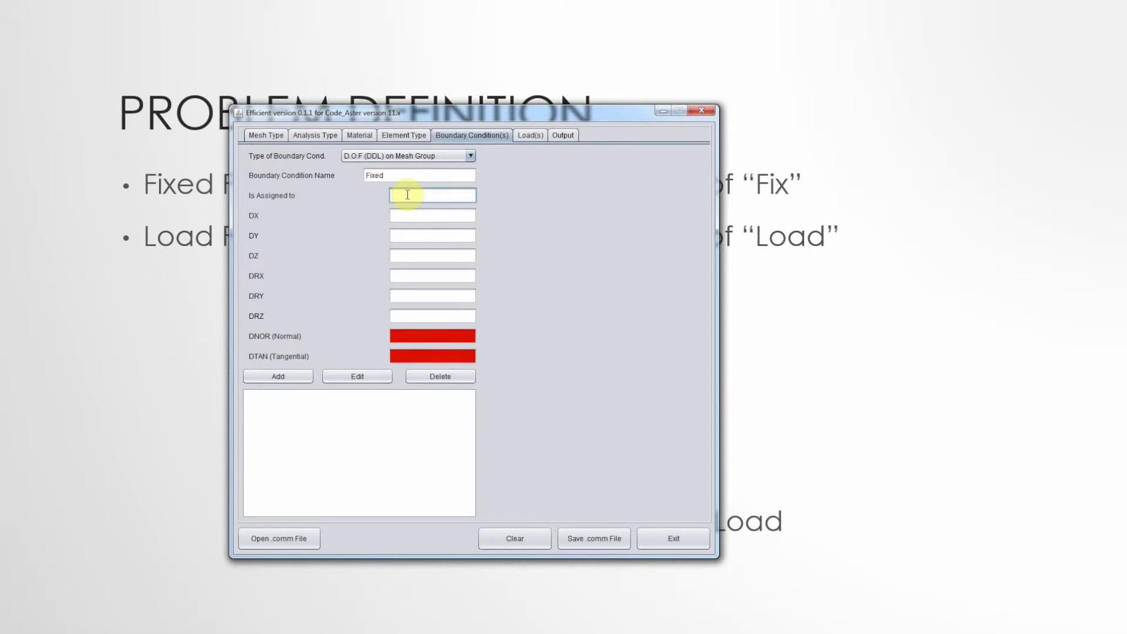
pyautogui.write('Fix')
pyautogui.click(415, 218)
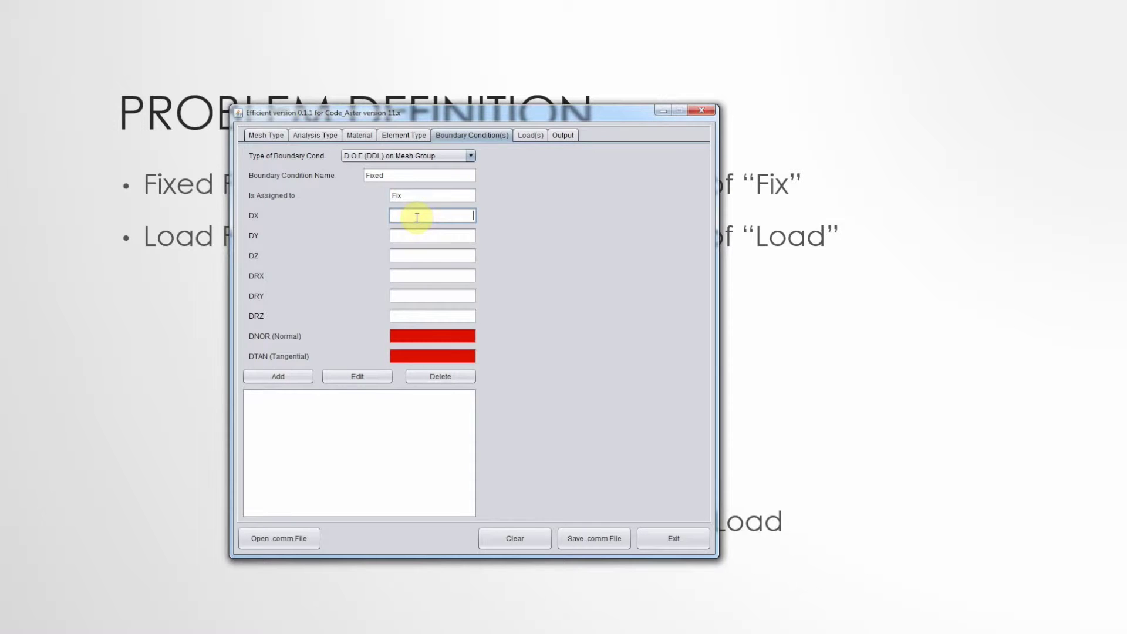
pyautogui.write('0')
pyautogui.press('Tab')
pyautogui.write('0')
pyautogui.press('Tab')
pyautogui.press('Tab')
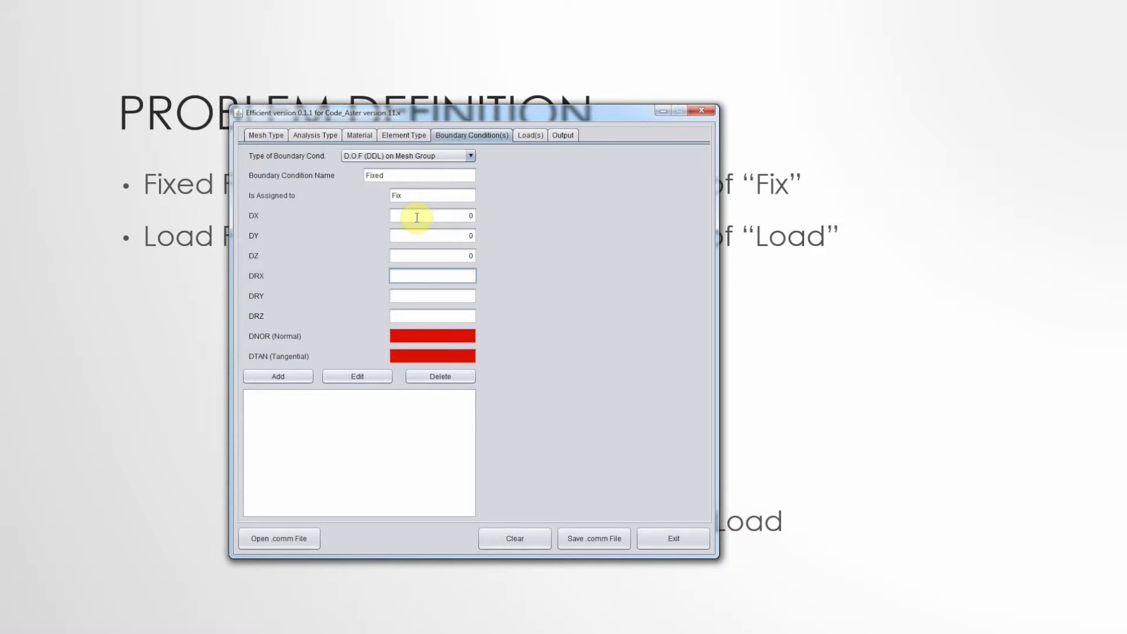
pyautogui.click(279, 378)
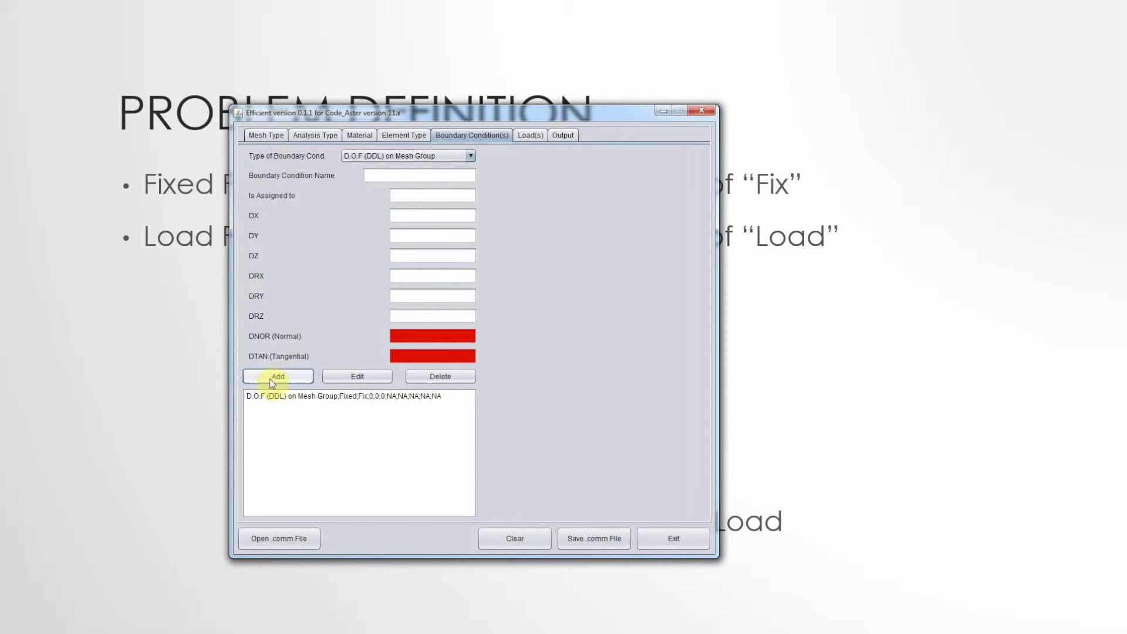
# Add a Force on Face load named ForceZ, assigned to the group Load, with FZ set to 4
pyautogui.click(531, 135)
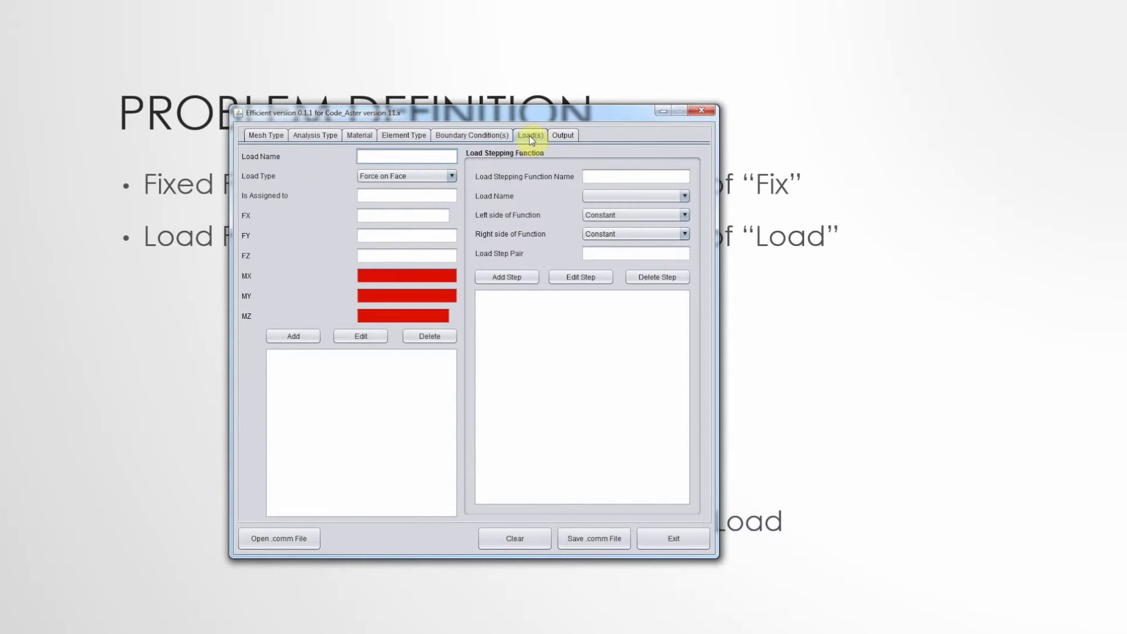
pyautogui.write('ForceZ')
pyautogui.click(417, 175)
pyautogui.click(417, 176)
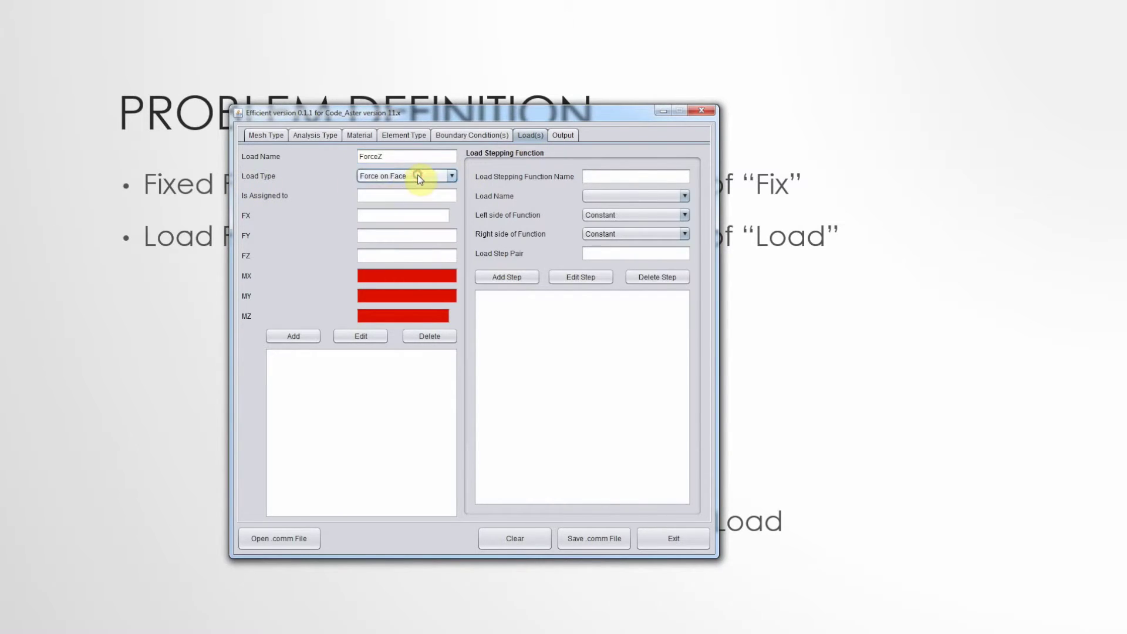
pyautogui.click(377, 195)
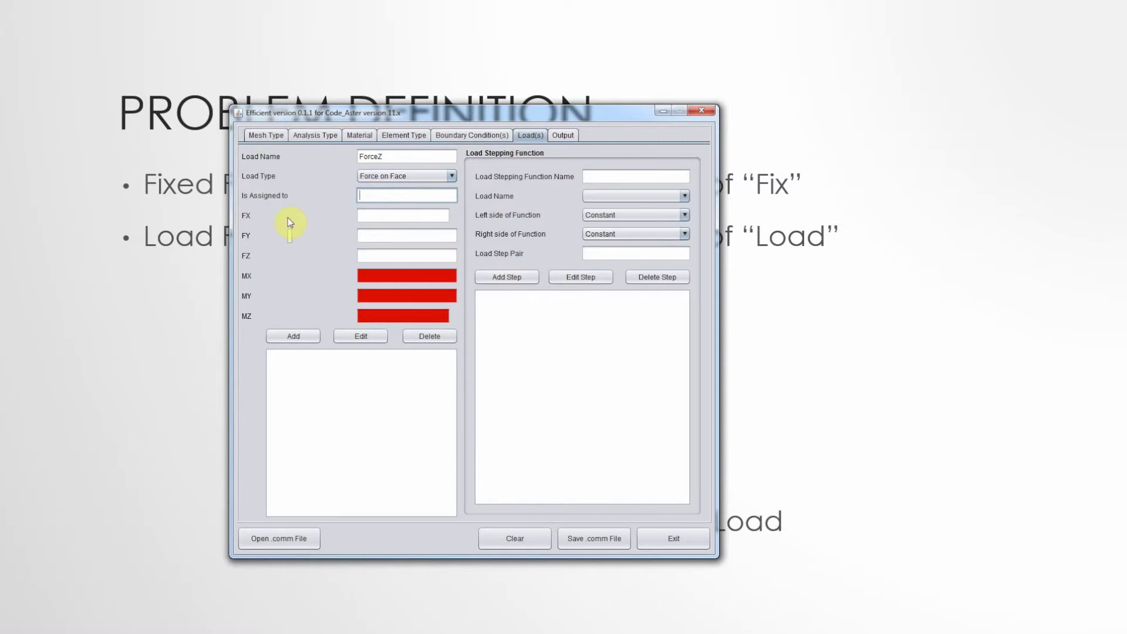
pyautogui.write('Load')
pyautogui.click(378, 255)
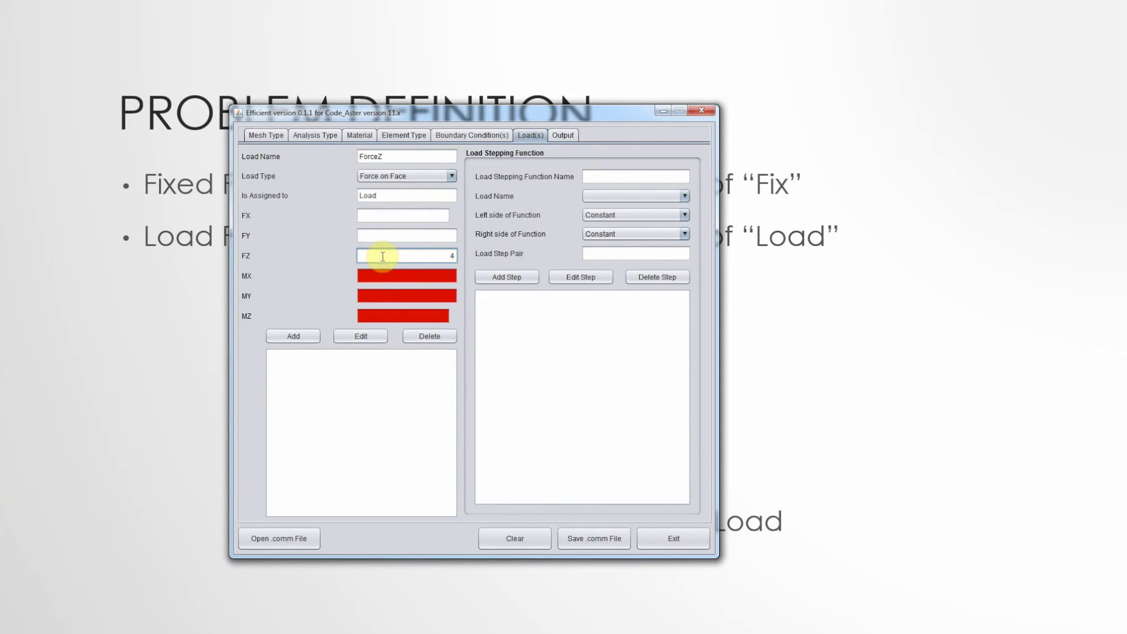
pyautogui.click(283, 339)
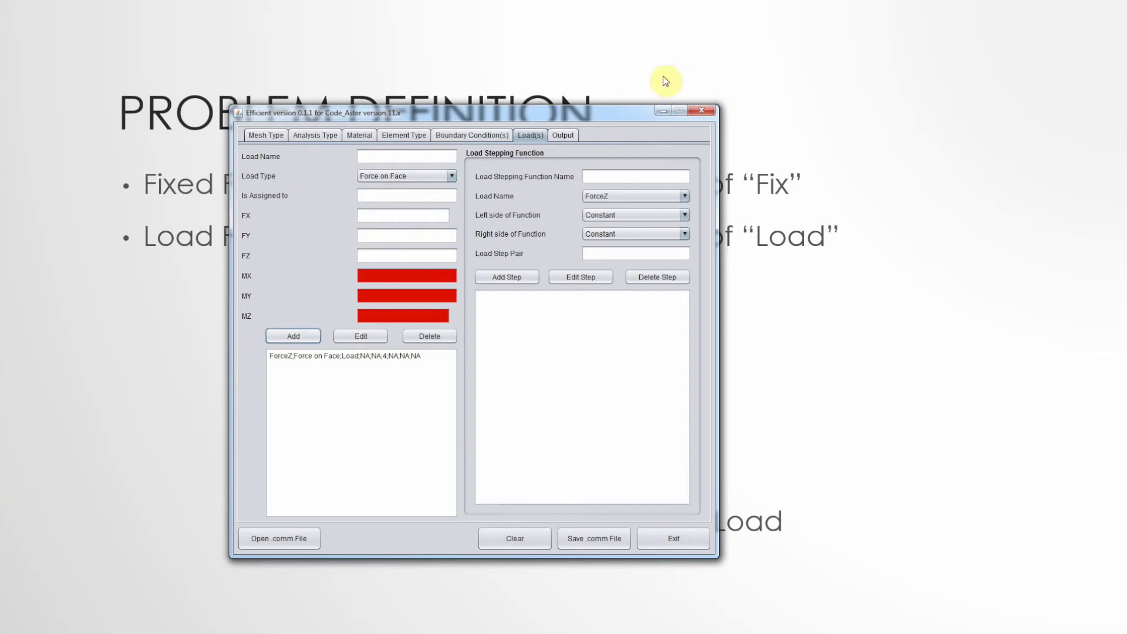
# Select all available options for the MED output and save the command file as 3DAnalysis.comm in the Command Files folder
pyautogui.click(564, 135)
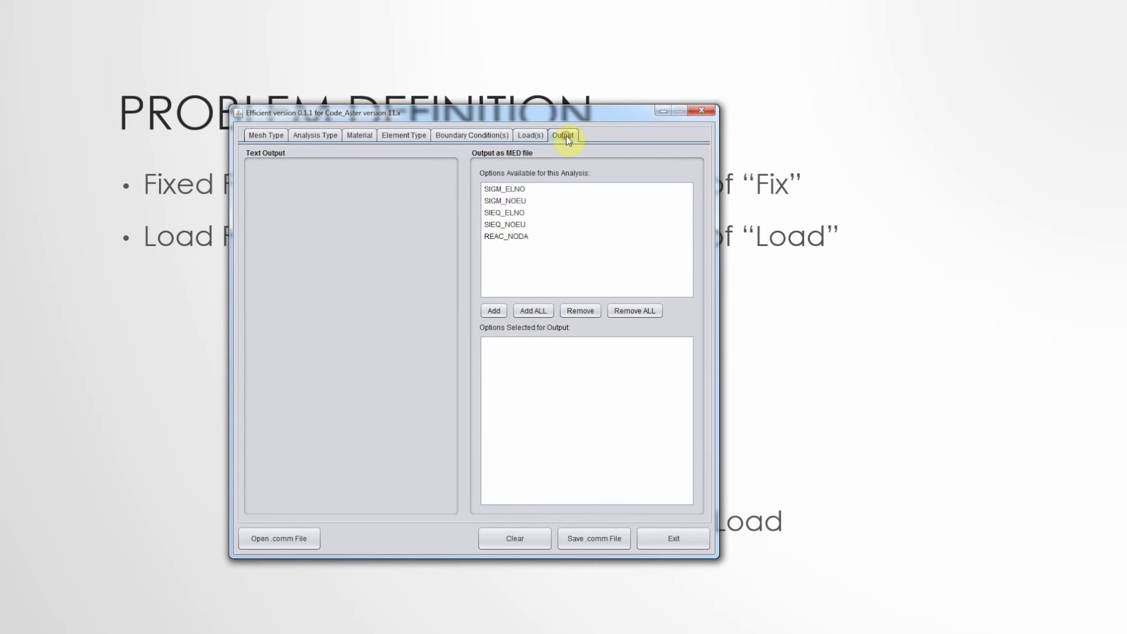
pyautogui.click(534, 314)
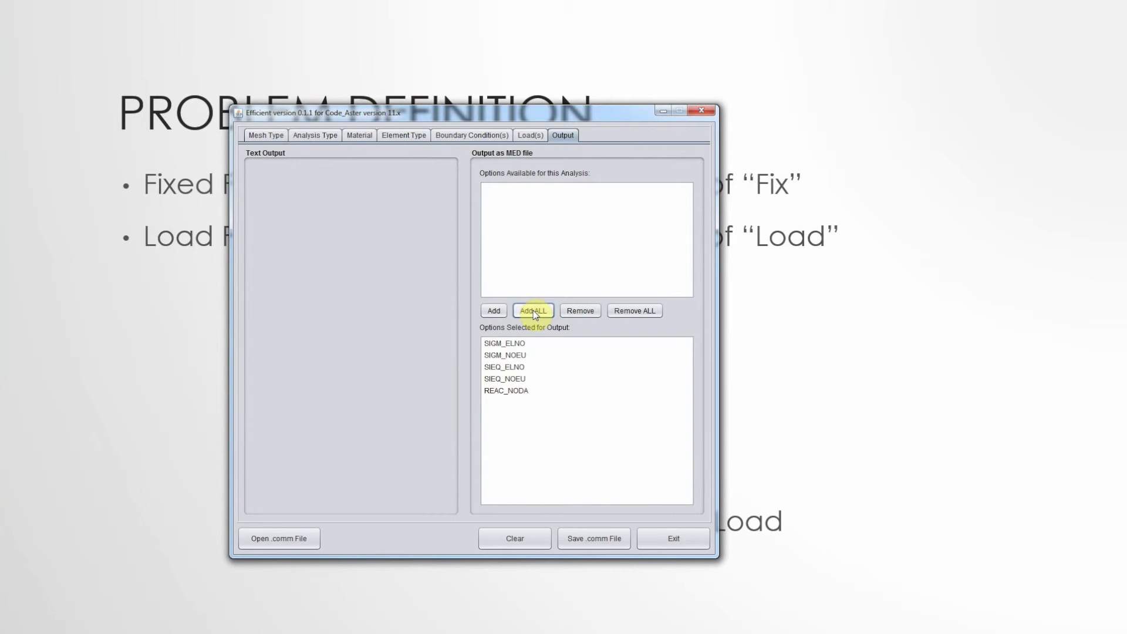
pyautogui.click(602, 539)
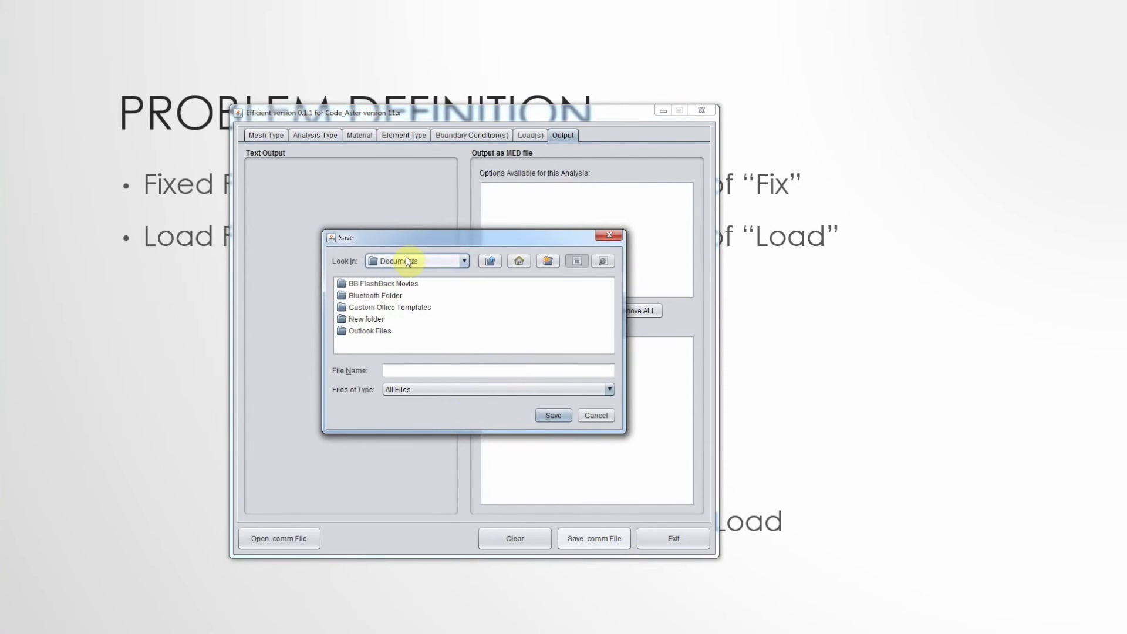
pyautogui.click(400, 262)
pyautogui.click(409, 287)
pyautogui.doubleClick(360, 295)
pyautogui.doubleClick(361, 284)
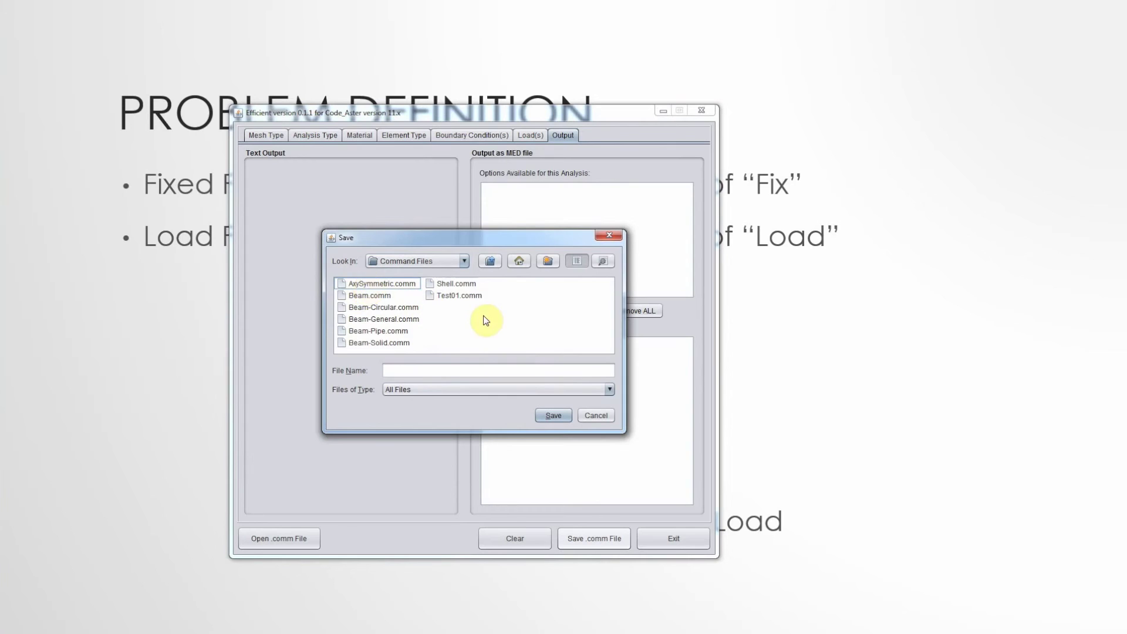
pyautogui.click(406, 370)
pyautogui.write('3')
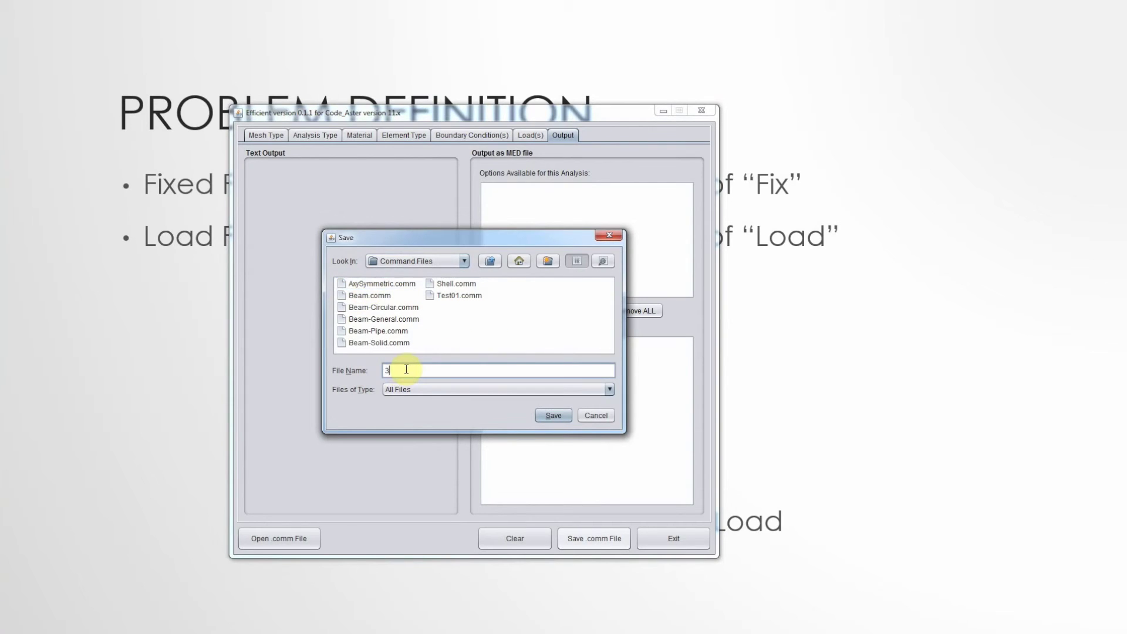
pyautogui.write('DAnalysis.comm')
pyautogui.click(552, 416)
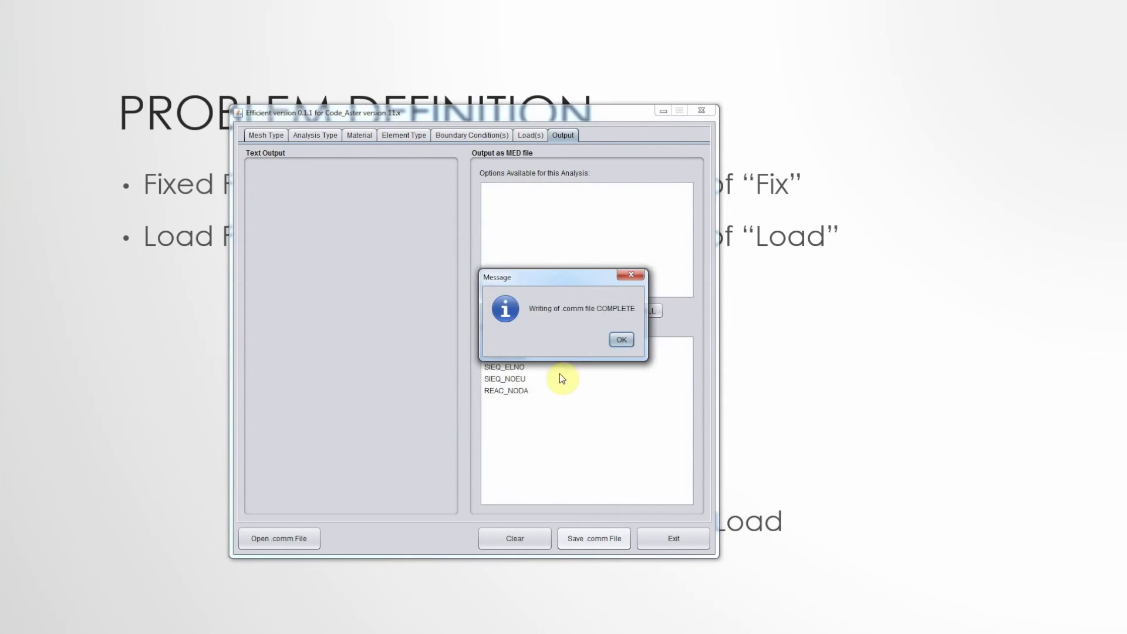
pyautogui.click(622, 341)
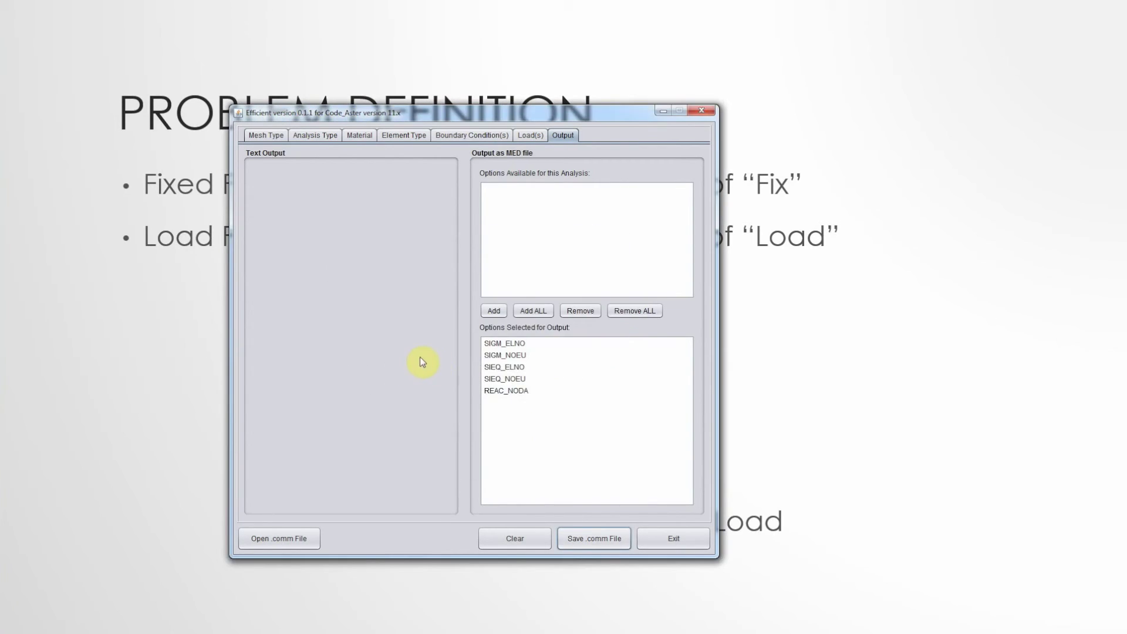
# Switch to Windows Explorer, open 3DAnalysis.comm from the Command Files folder in Notepad++, and examine its ForceZ load definition
pyautogui.hotkey('alt', 'Tab')
pyautogui.press('Tab')
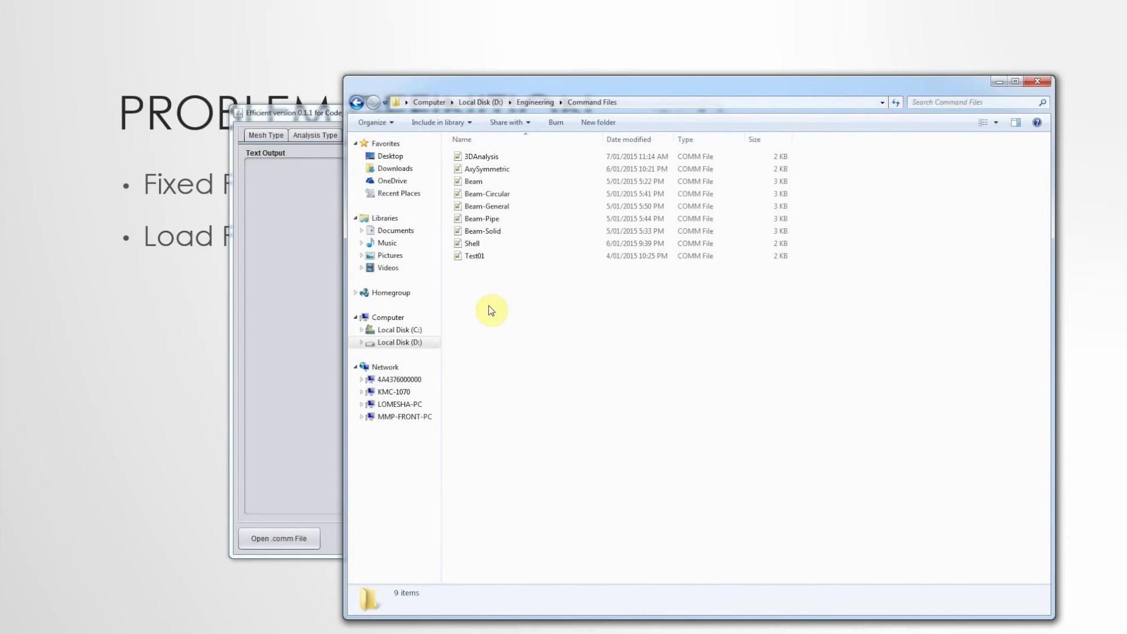
pyautogui.click(478, 156)
pyautogui.doubleClick(478, 156)
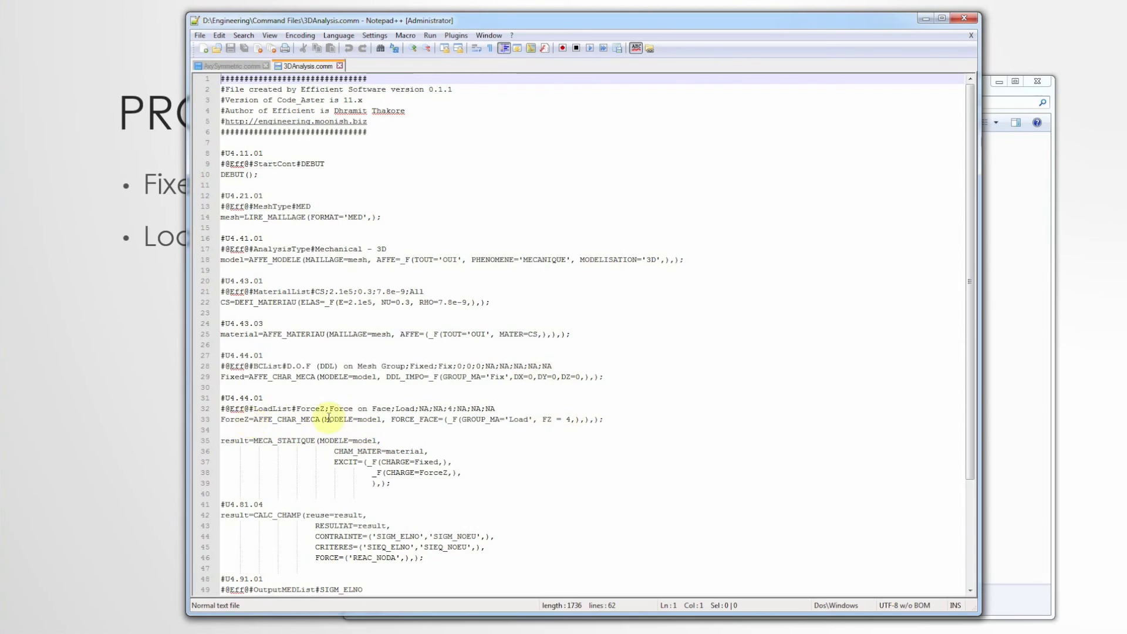
pyautogui.click(510, 419)
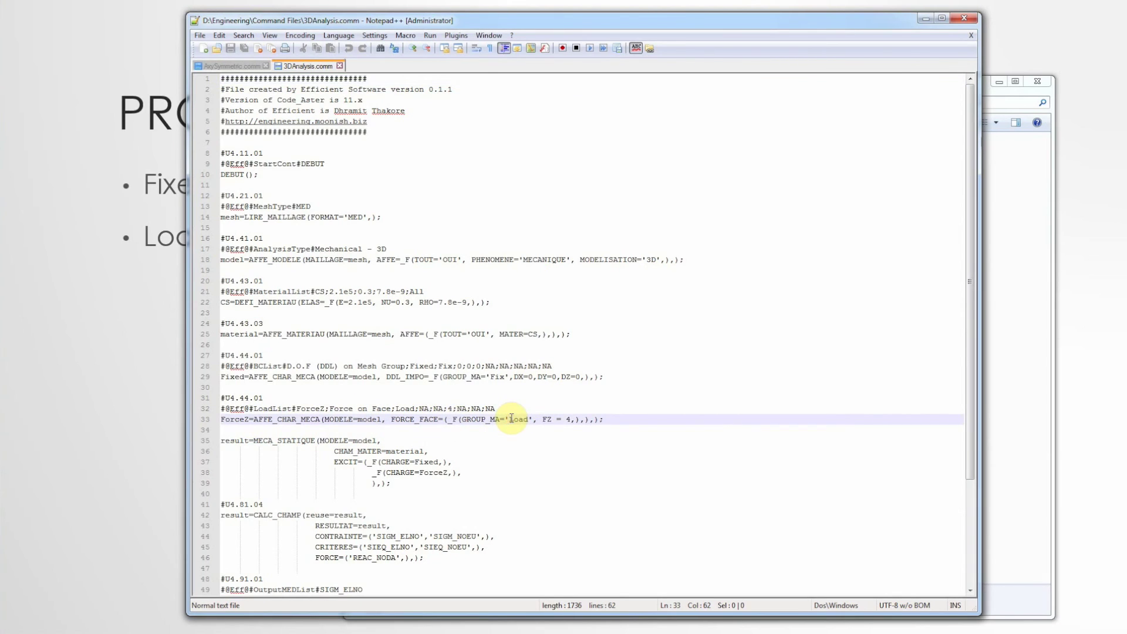